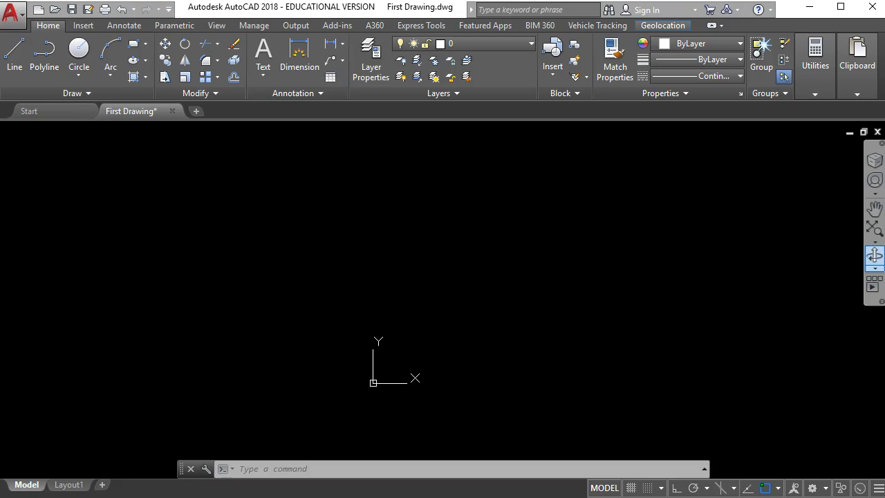
Place the Polar Co-ordinates slides beside the drawing and scroll to the 0°–315° angle diagram.
drag(884, 170, 696, 126)
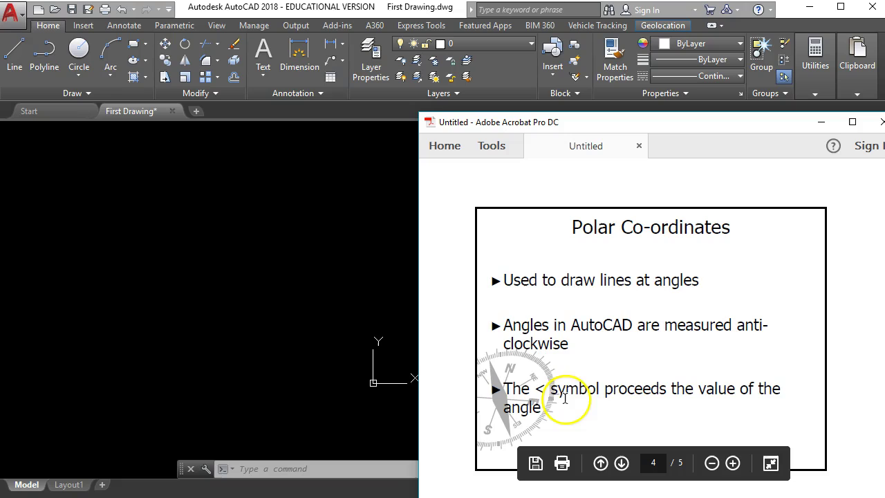
scroll(563, 376, down, 1)
scroll(562, 378, down, 5)
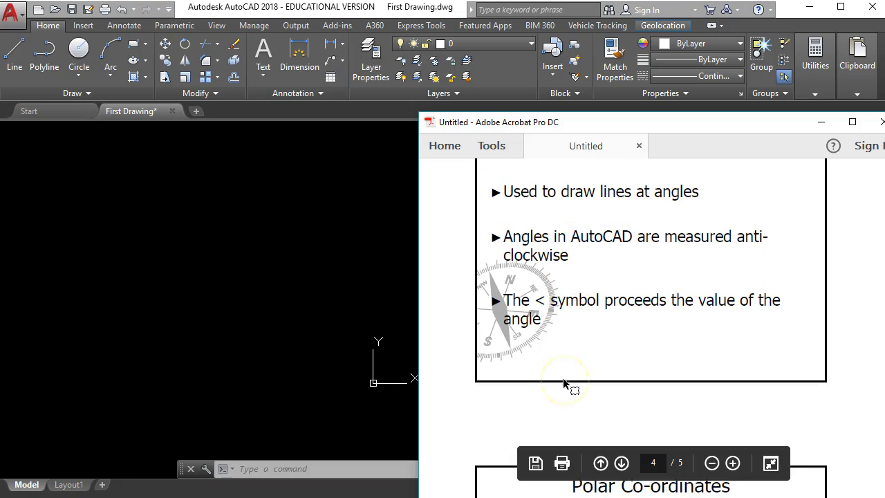
scroll(563, 378, down, 5)
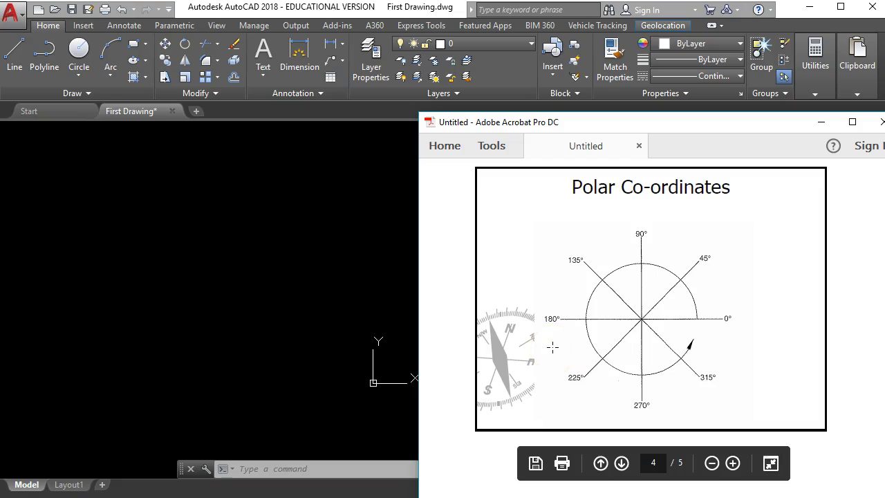
scroll(552, 347, up, 1)
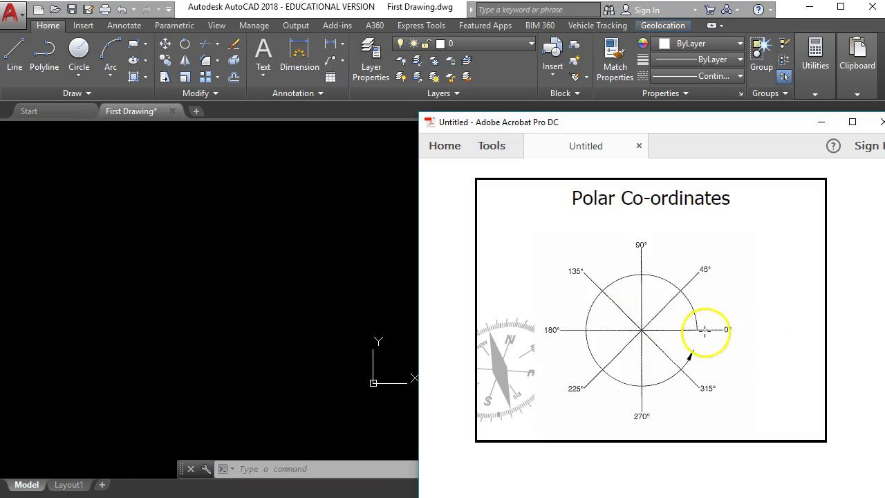
scroll(609, 330, down, 5)
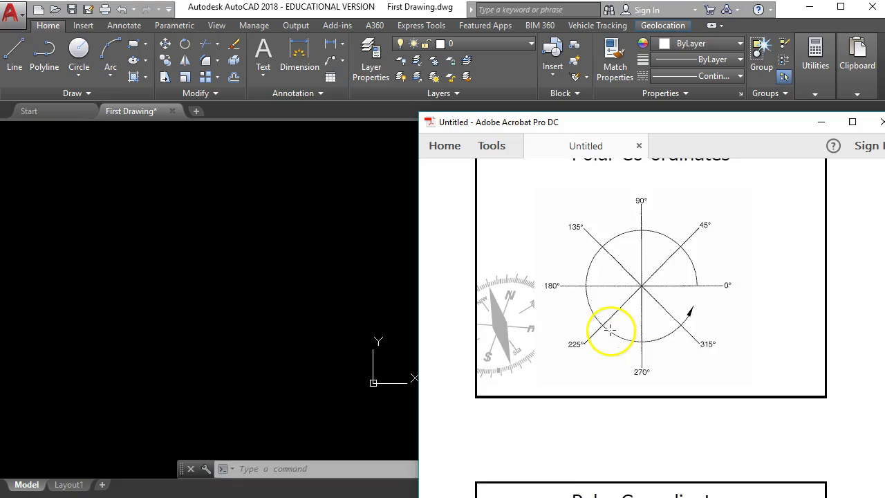
Review the shape's coordinate slide, then move the Acrobat window off the right edge of the screen.
scroll(607, 339, down, 3)
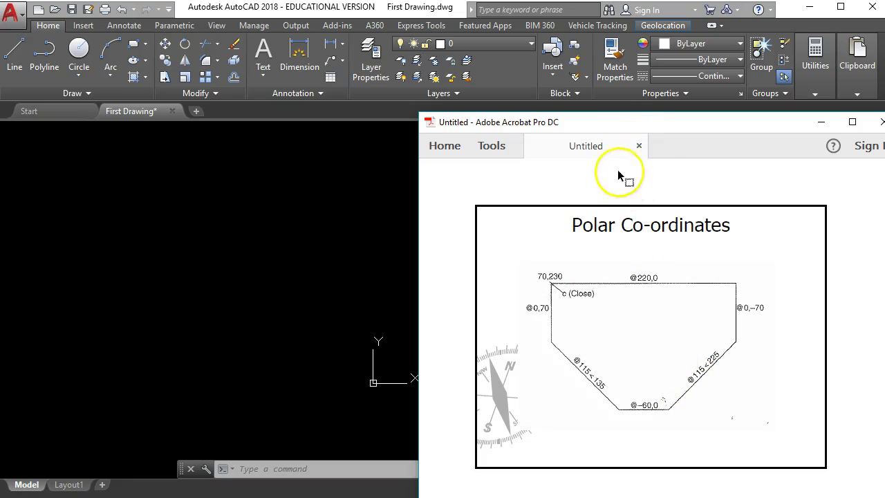
click(607, 123)
drag(607, 123, 884, 121)
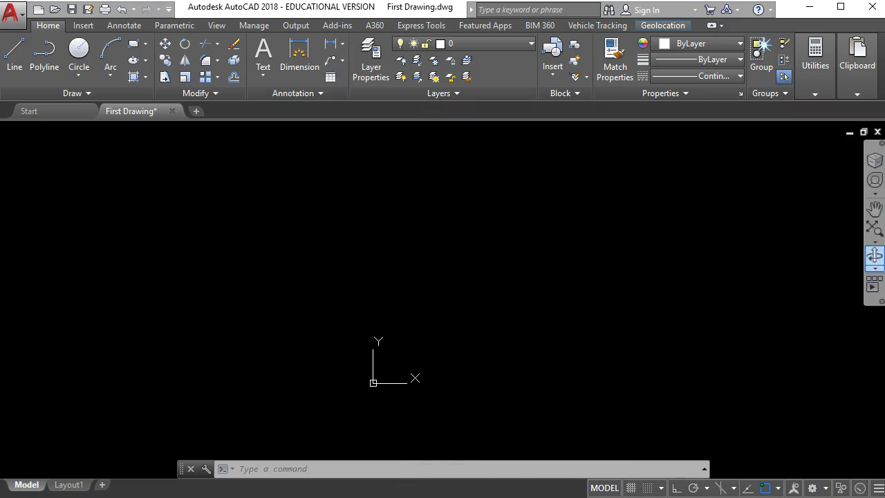
Start a LINE at the absolute point 70,230 after checking the reference slide.
click(370, 468)
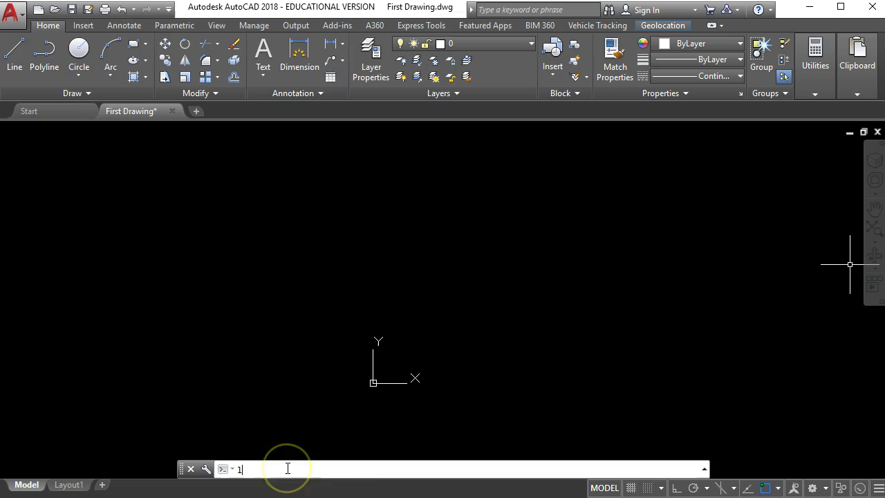
text(line)
key(Return)
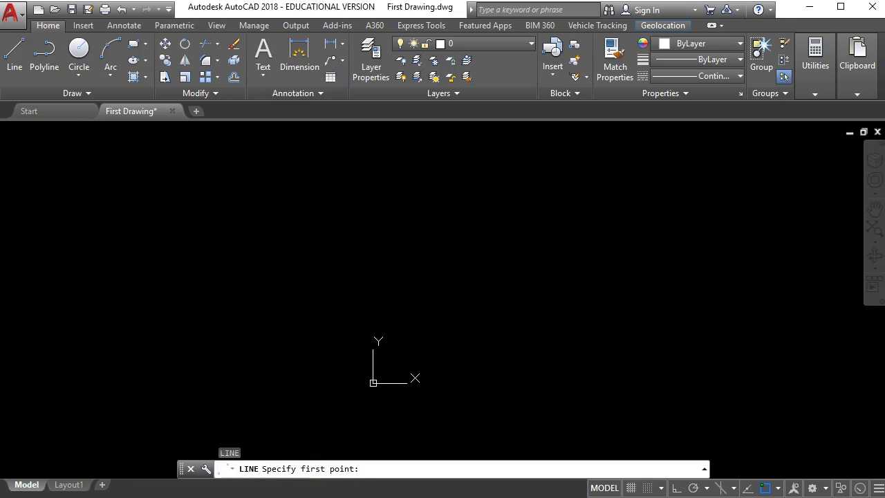
key(alt+Tab)
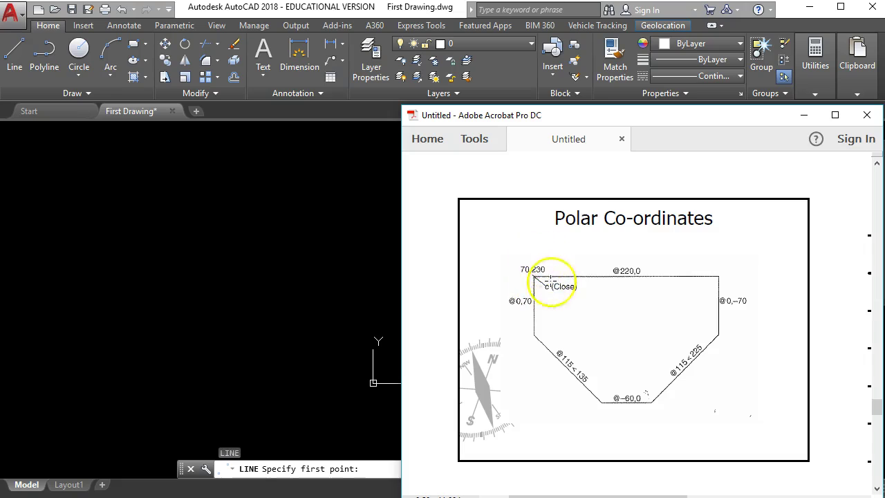
key(alt+Tab)
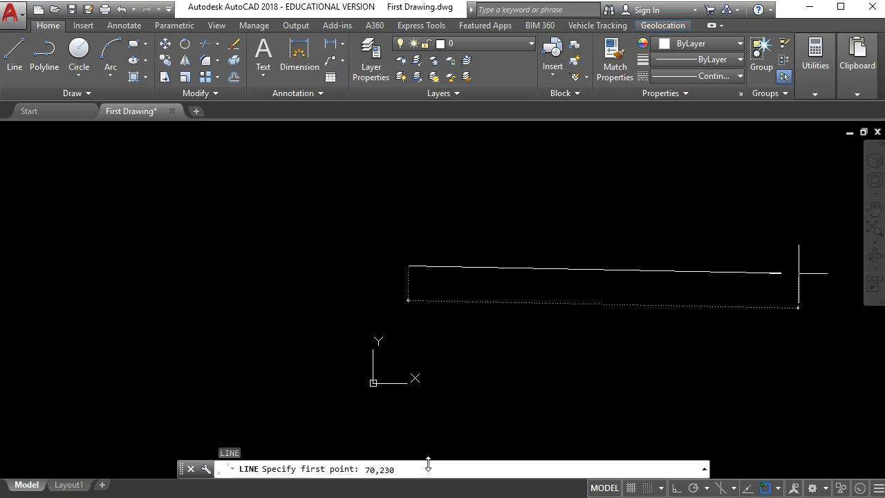
key(Return)
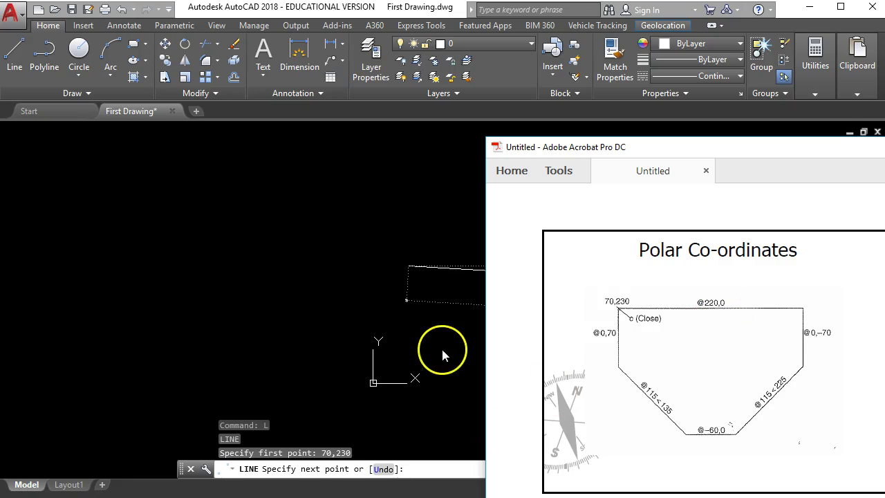
key(alt+Tab)
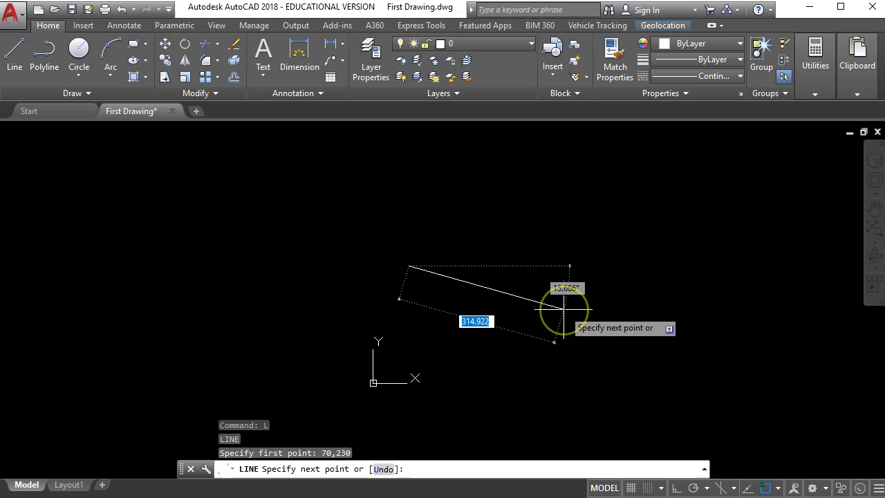
text(@220,0)
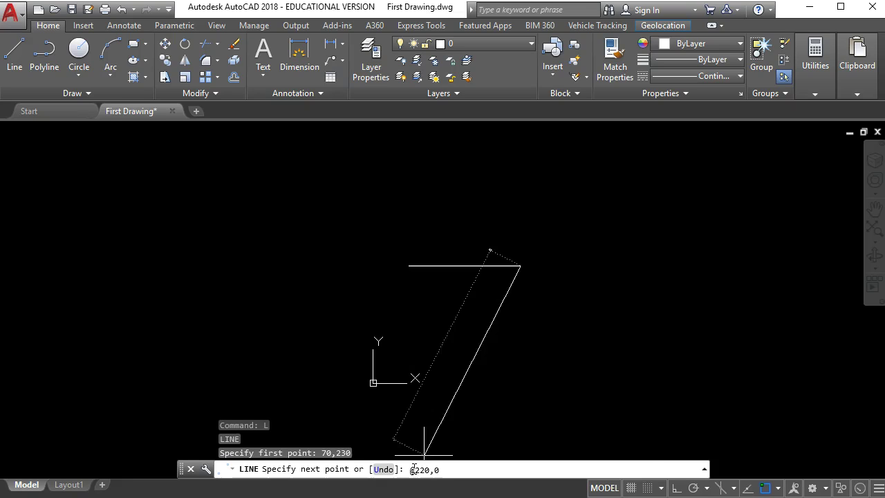
key(Return)
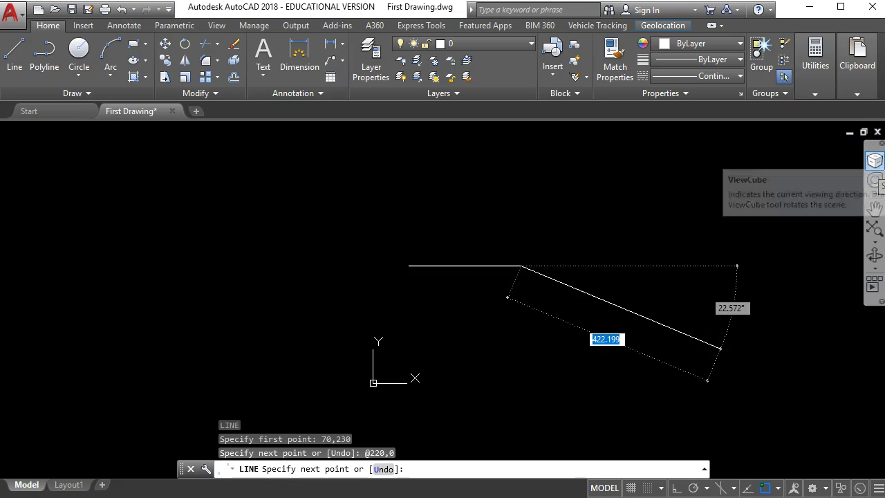
After checking the slide, draw the 70-unit vertical right side with @0,-70.
key(alt+Tab)
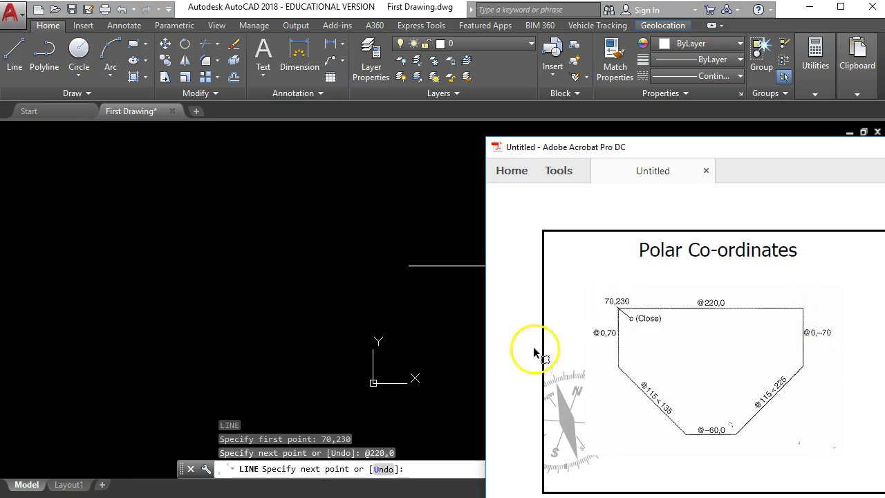
click(445, 311)
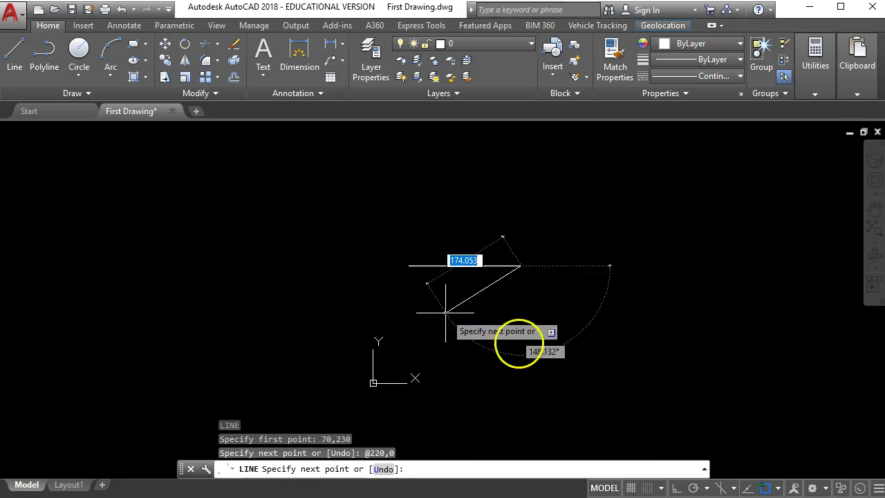
click(415, 469)
text(@)
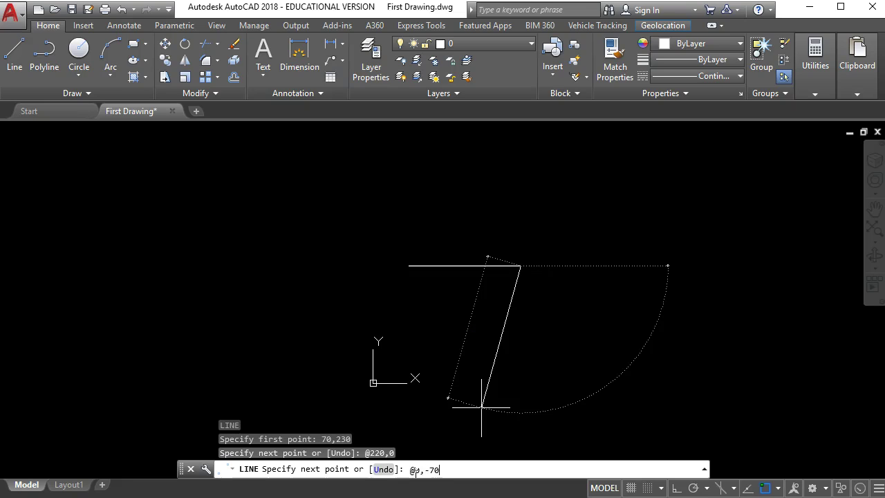
text(0,-70)
key(Return)
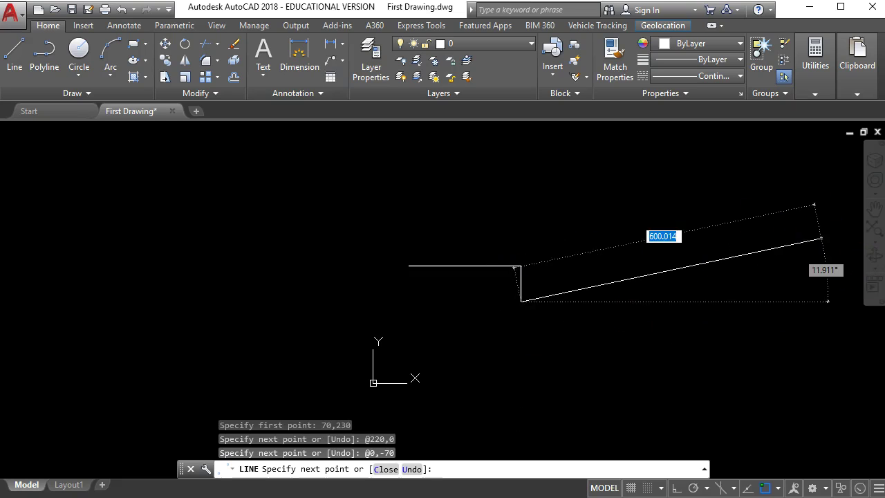
key(alt+Tab)
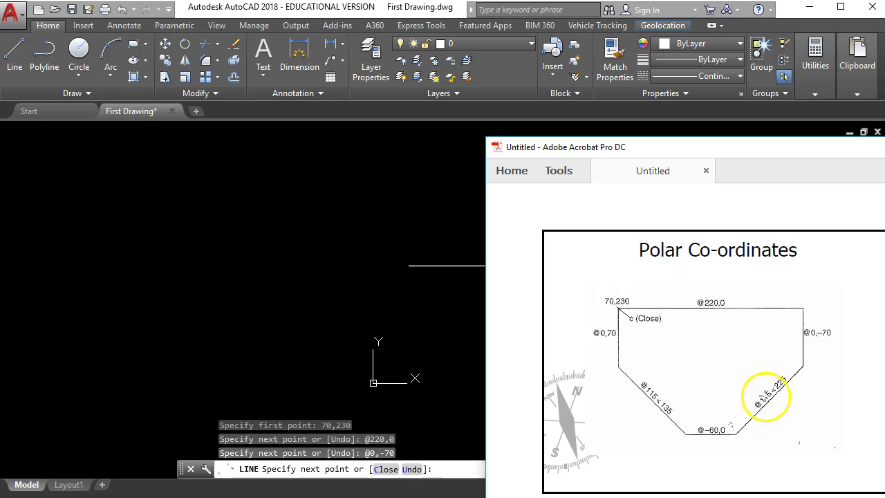
scroll(709, 372, up, 2)
scroll(709, 372, up, 6)
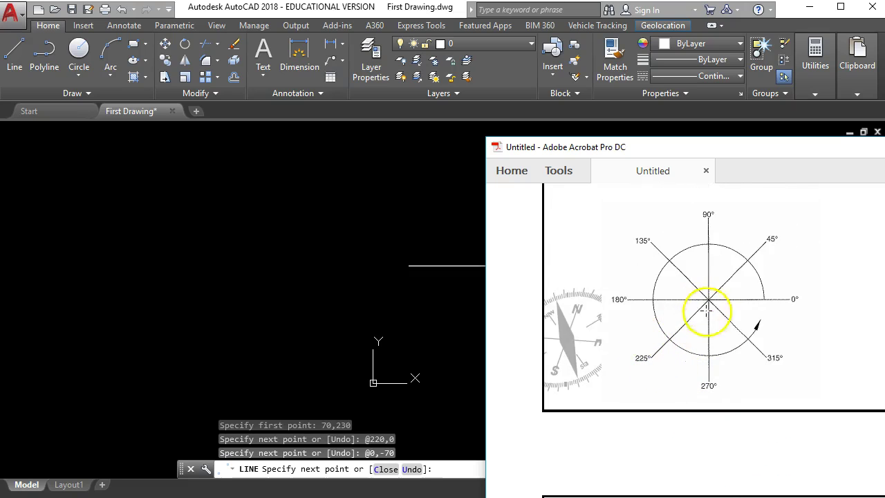
scroll(711, 332, down, 5)
scroll(715, 340, down, 4)
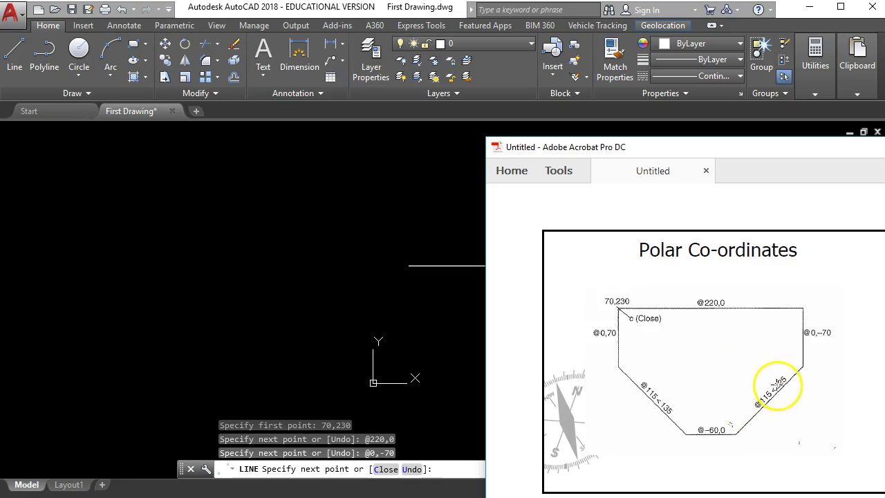
click(462, 319)
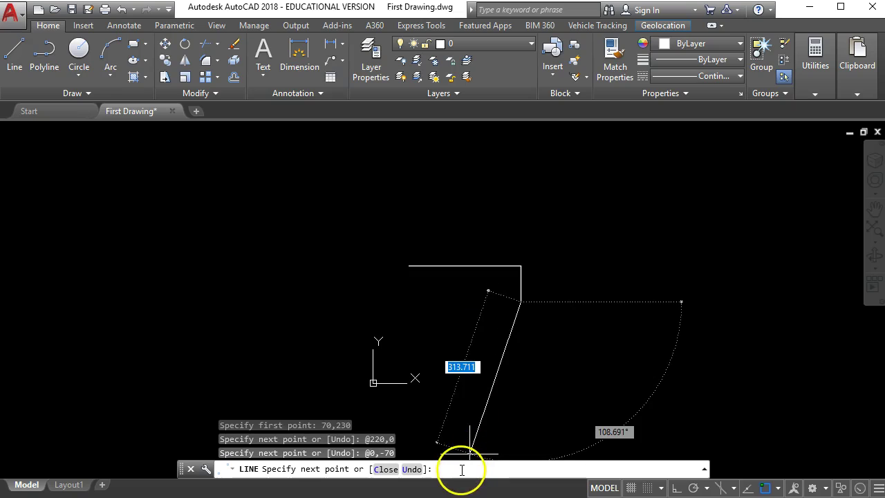
text(@115<225)
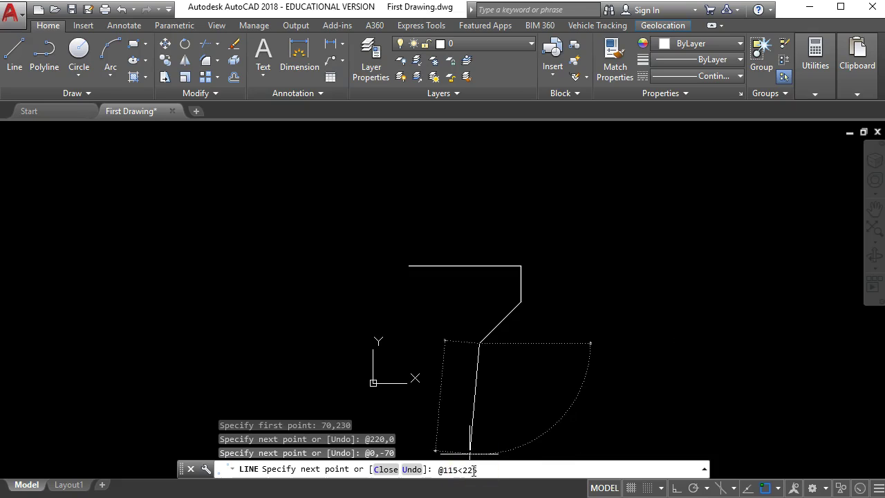
key(Return)
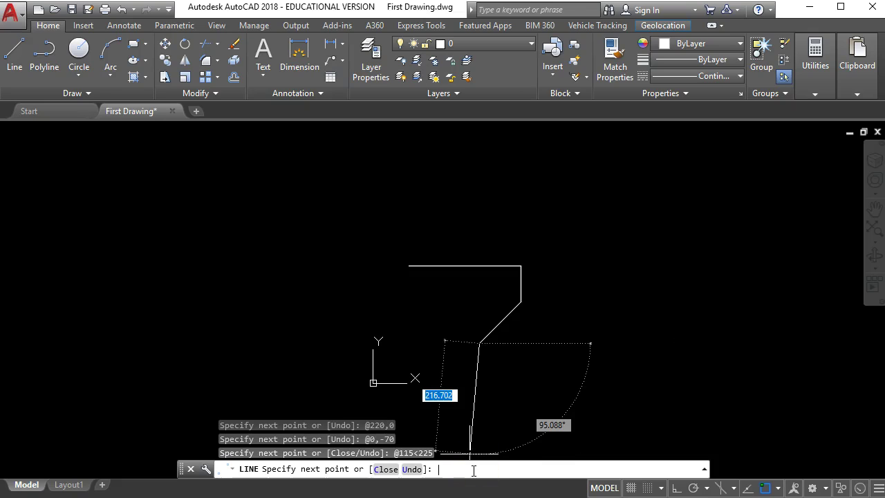
key(ctrl+z)
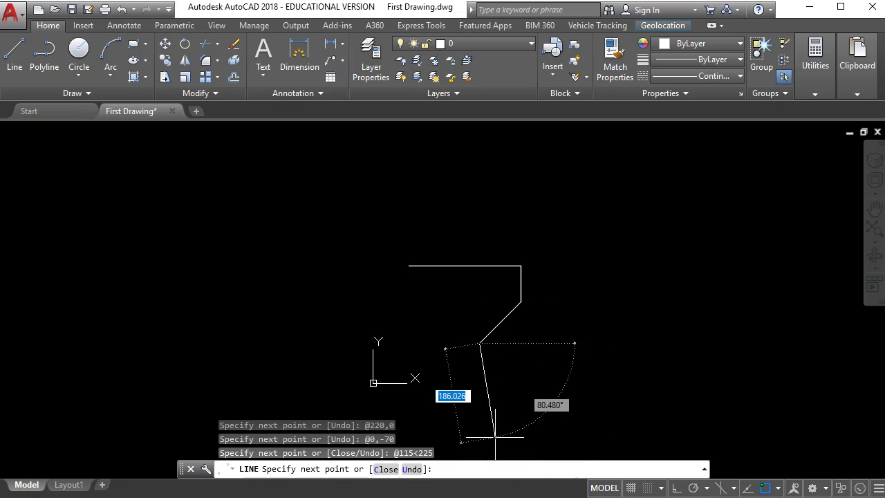
Draw the 60-unit bottom edge leftward with @-60,0, then recheck the reference.
key(alt+Tab)
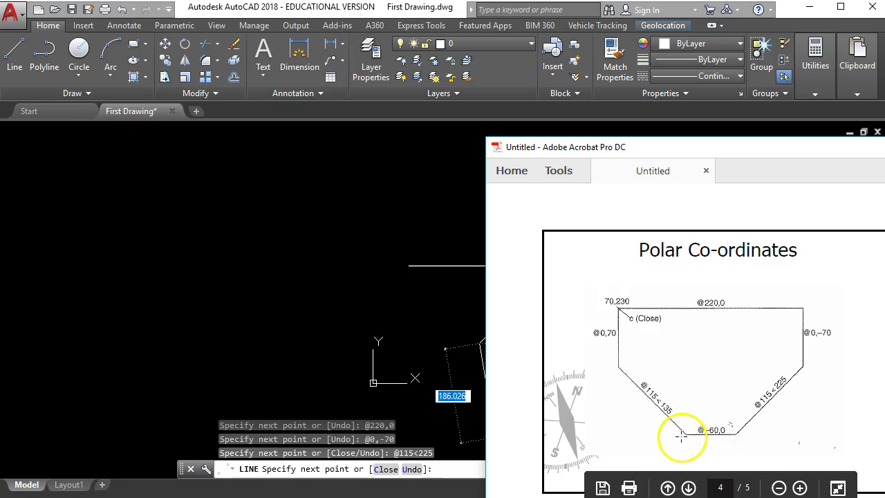
click(451, 470)
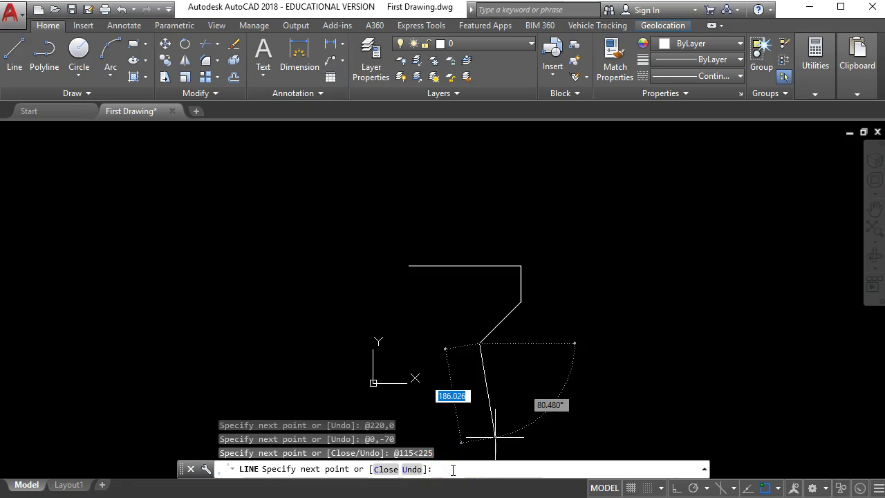
text(@)
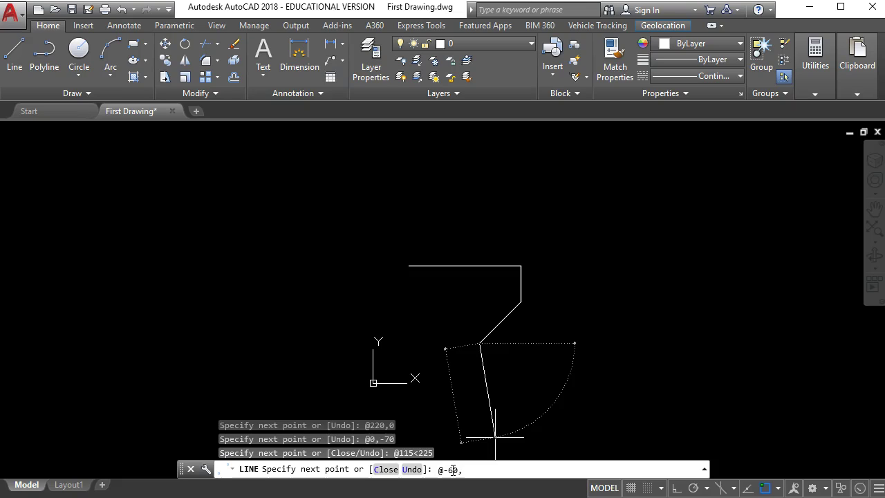
text(-60,0)
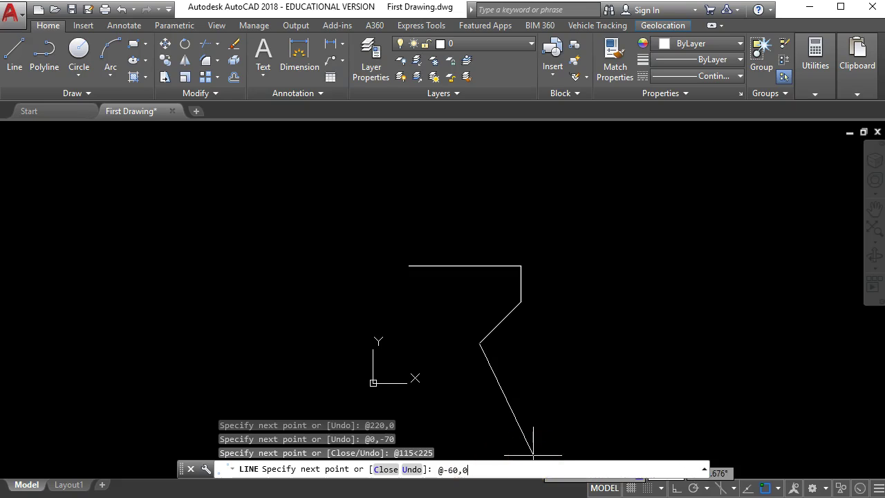
key(Return)
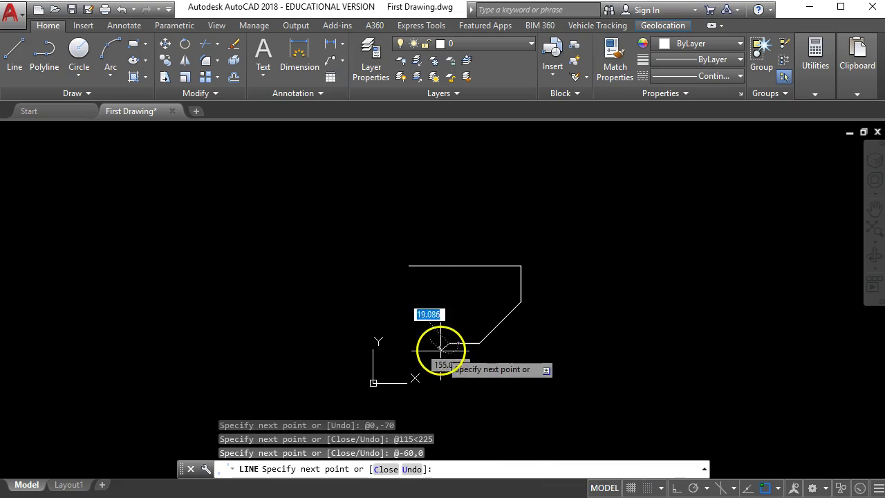
key(alt+Tab)
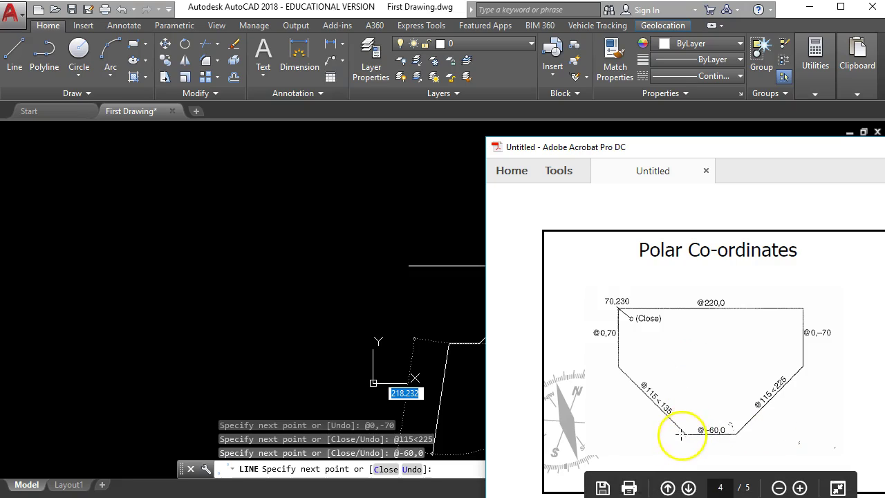
Scroll through the reference pages to review the polar angle diagram, then return to AutoCAD.
scroll(671, 415, up, 3)
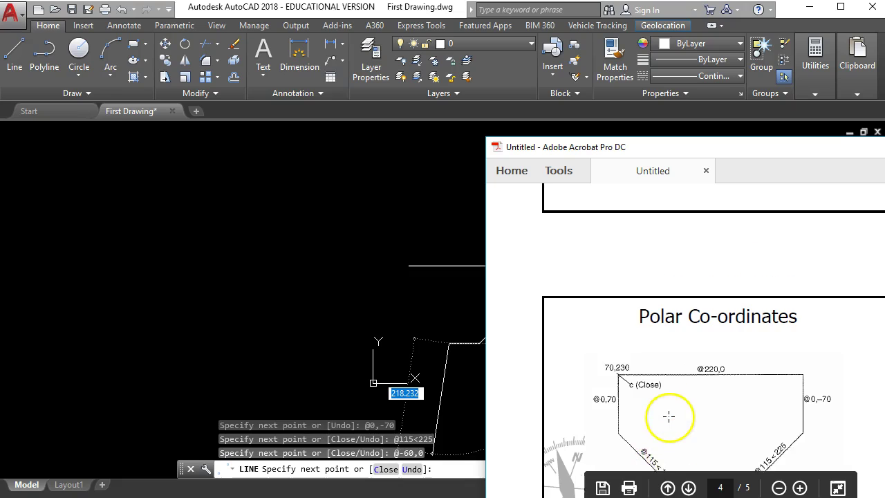
scroll(668, 416, up, 4)
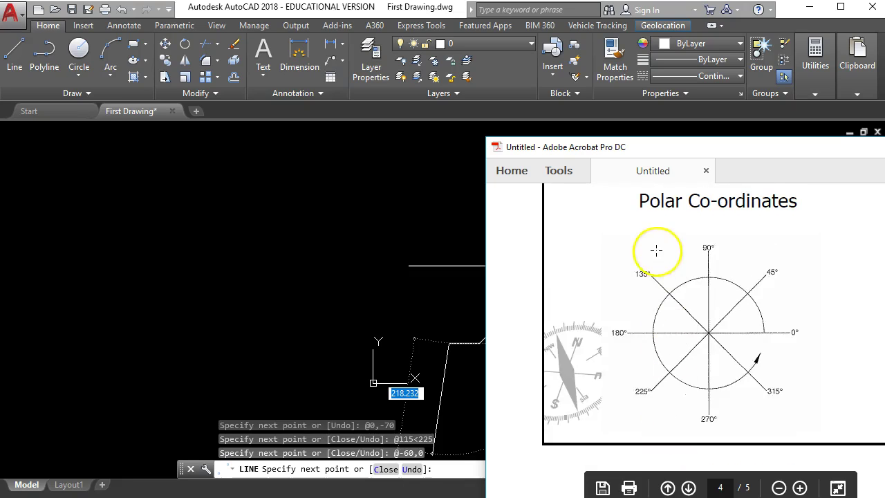
scroll(662, 404, down, 3)
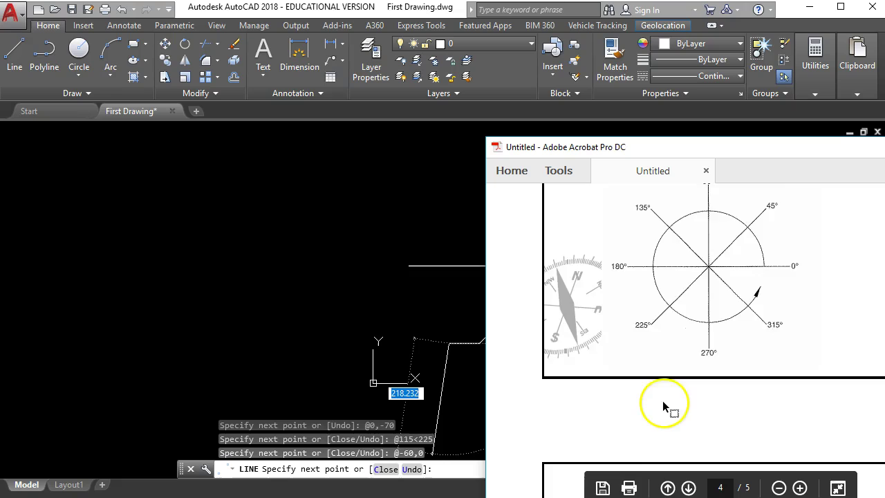
scroll(662, 401, down, 5)
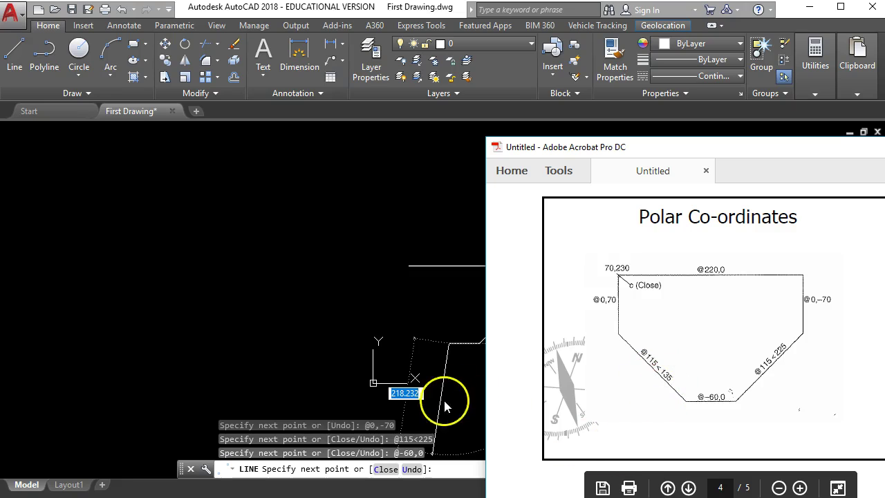
click(383, 398)
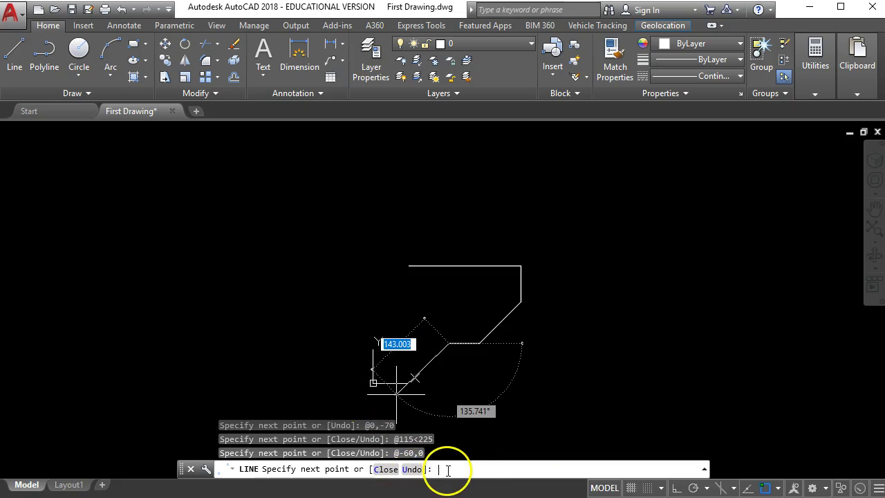
text(@115<135)
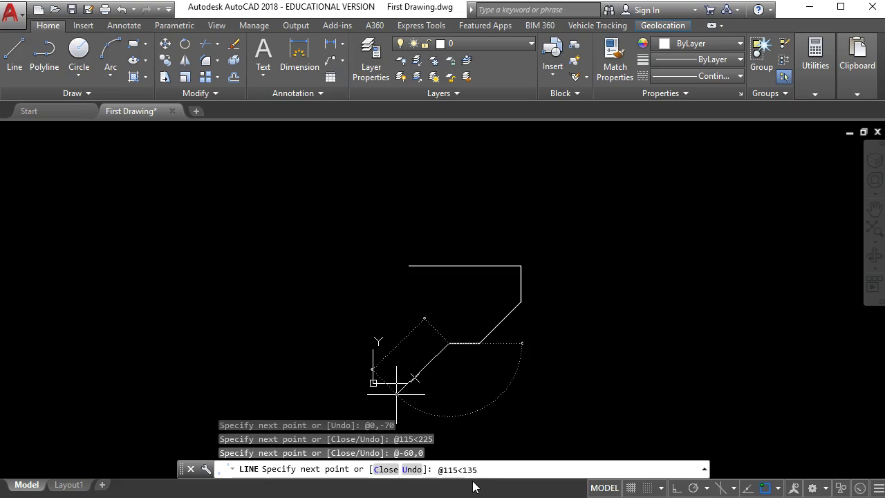
key(Return)
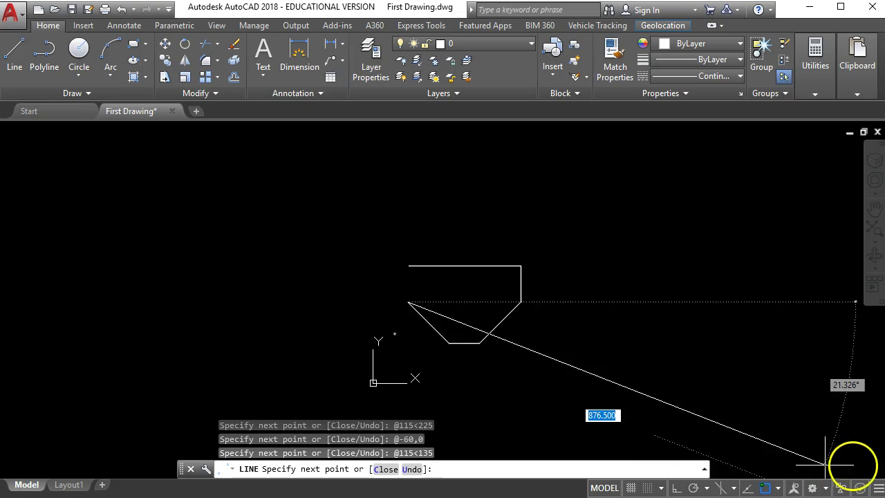
key(alt+Tab)
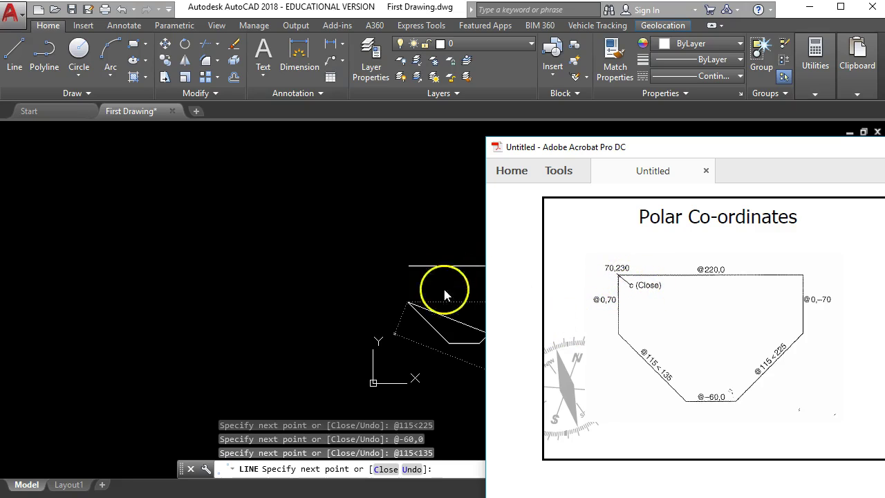
Close the outline back to 70,230 and zoom in to compare it with the reference slide.
click(376, 422)
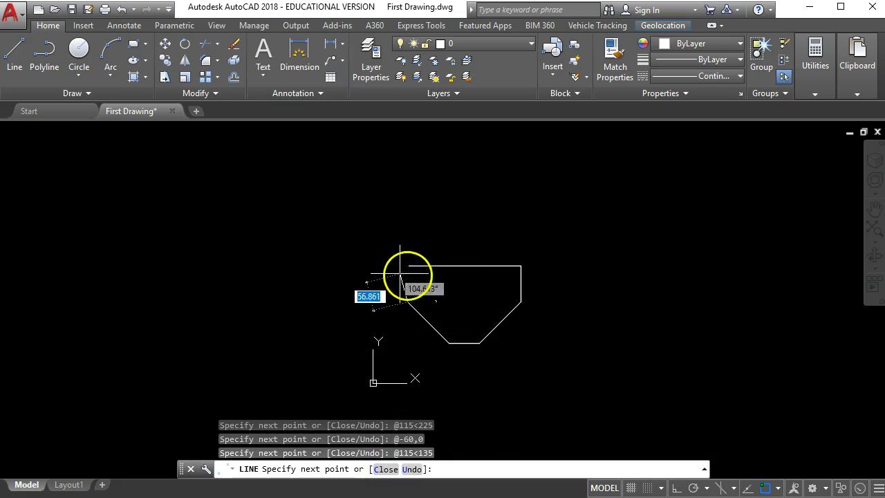
click(385, 470)
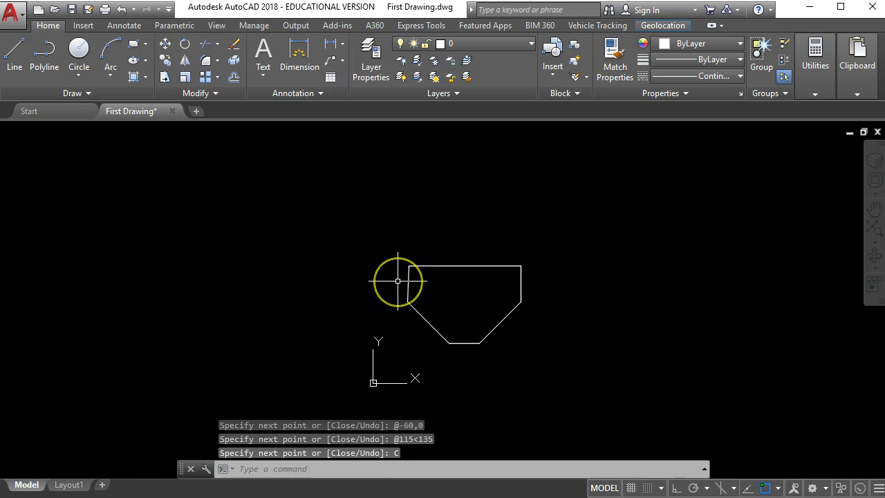
scroll(448, 284, up, 4)
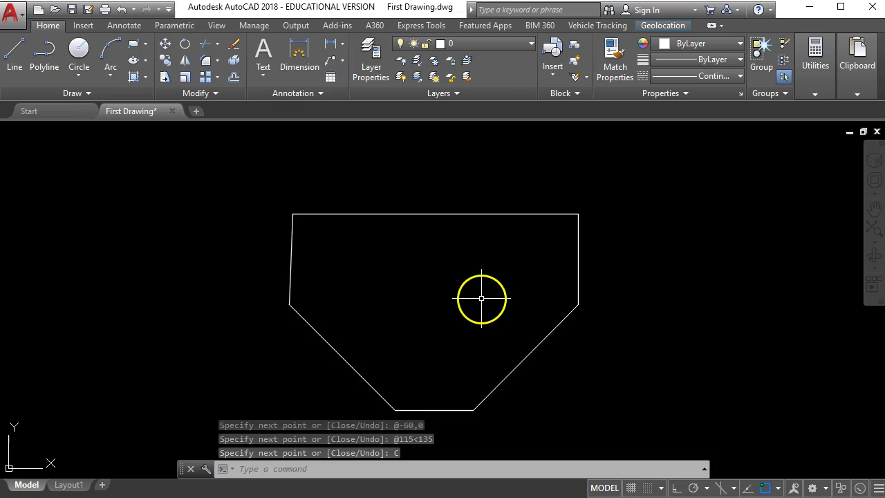
key(alt+Tab)
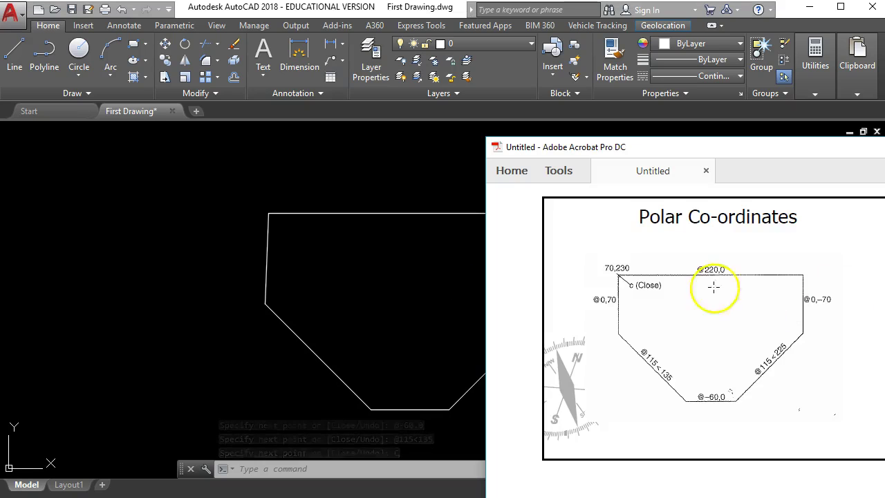